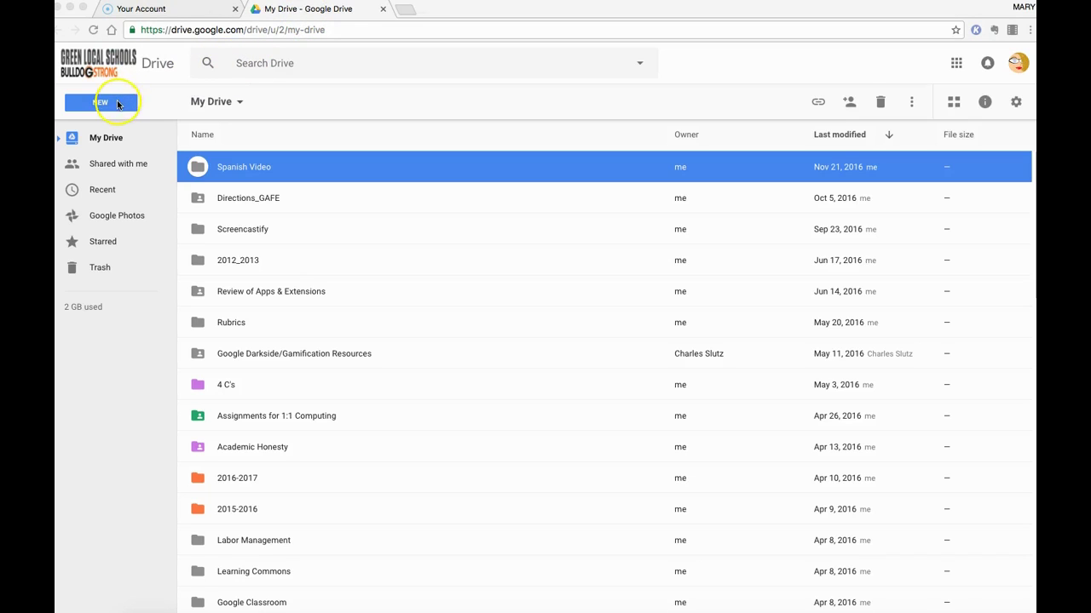
Create a new folder named National Rifle Association in My Drive
{"action": "left_click", "coordinate": [118, 102]}
{"action": "left_click", "coordinate": [104, 103]}
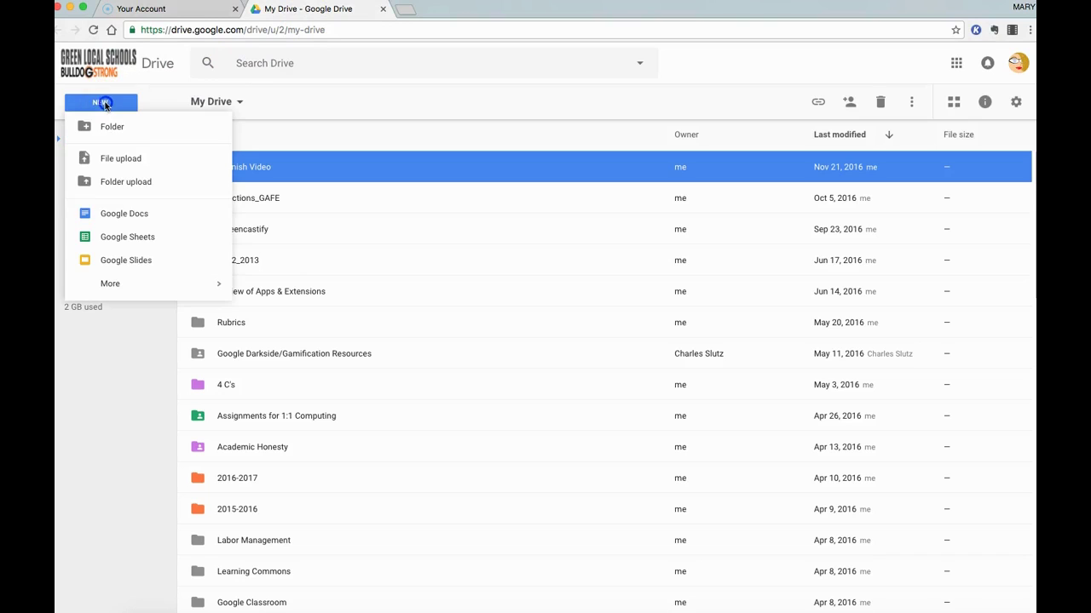
{"action": "left_click", "coordinate": [108, 126]}
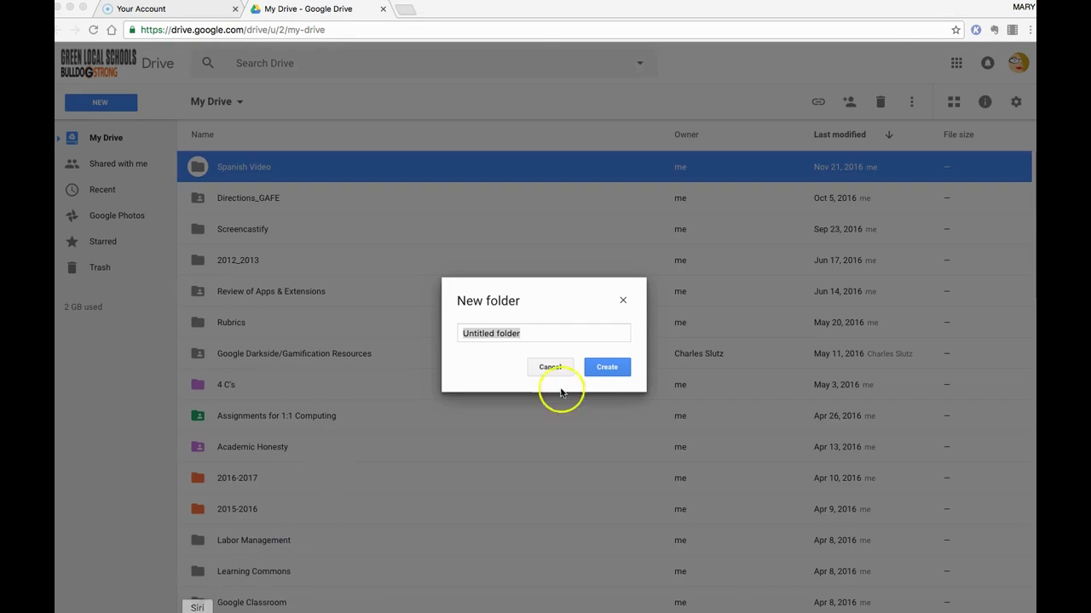
{"action": "left_click", "coordinate": [526, 334]}
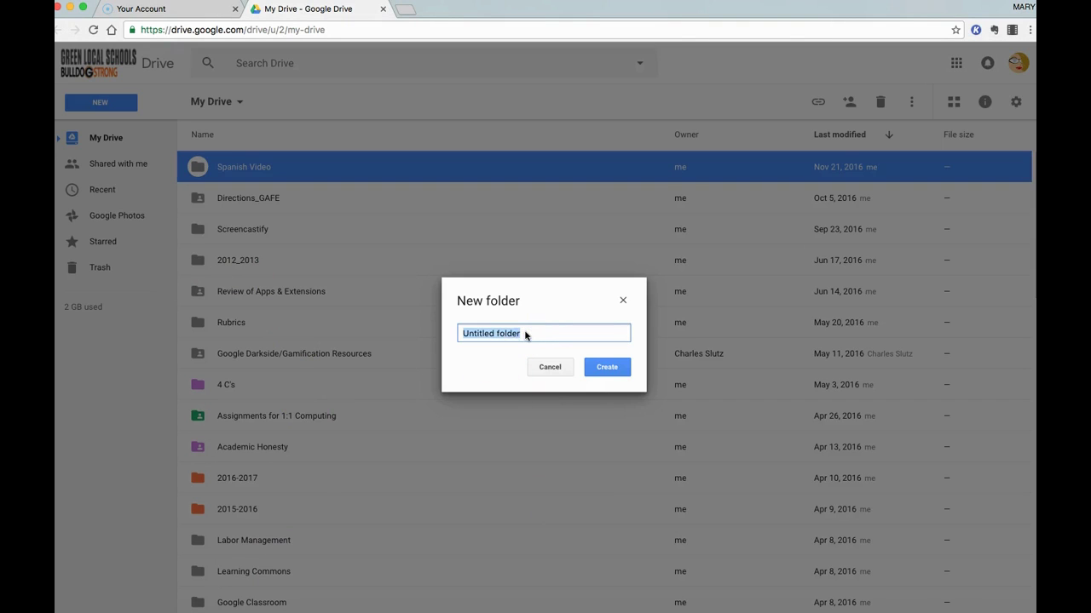
{"action": "type", "text": "National Rifle Association"}
{"action": "left_click", "coordinate": [614, 372]}
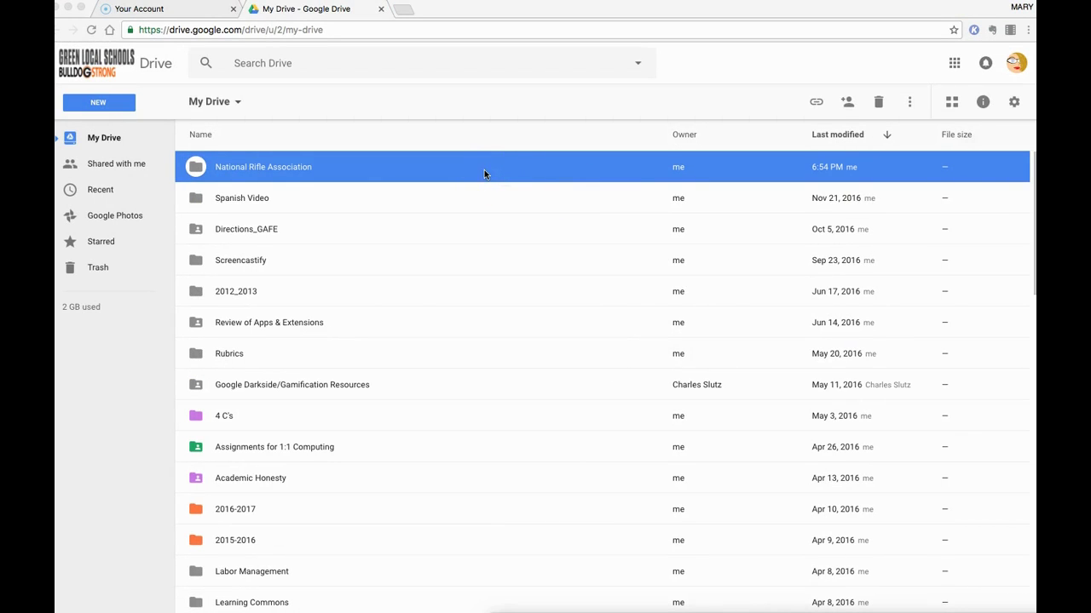
Share the National Rifle Association folder with a colleague, giving editing access, and send the invitation
{"action": "left_click", "coordinate": [848, 103]}
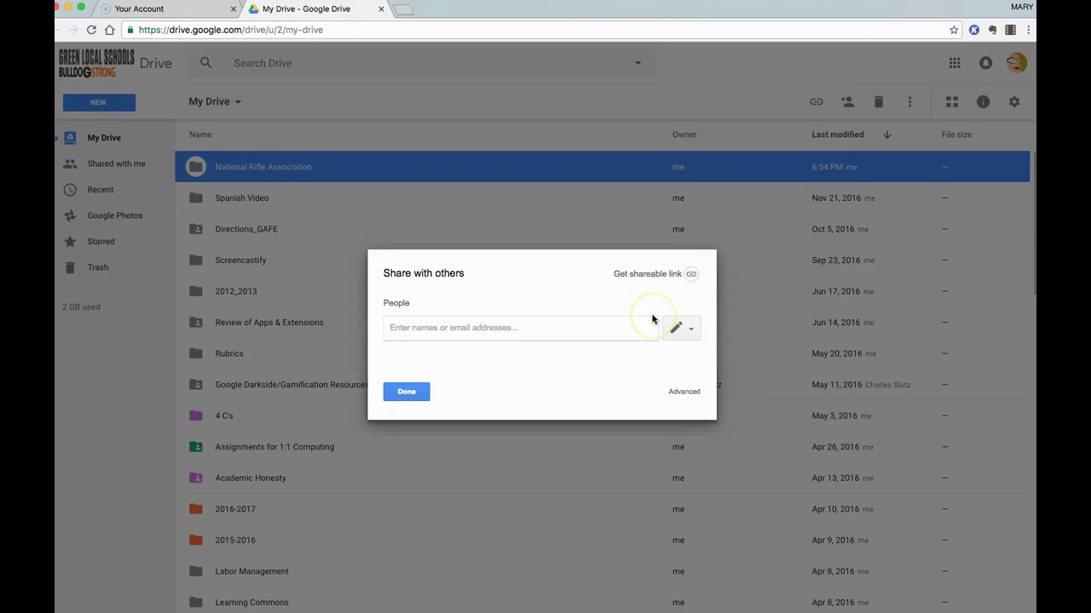
{"action": "left_click", "coordinate": [684, 328]}
{"action": "left_click", "coordinate": [660, 354]}
{"action": "left_click", "coordinate": [564, 329]}
{"action": "type", "text": "tom"}
{"action": "left_click", "coordinate": [558, 328]}
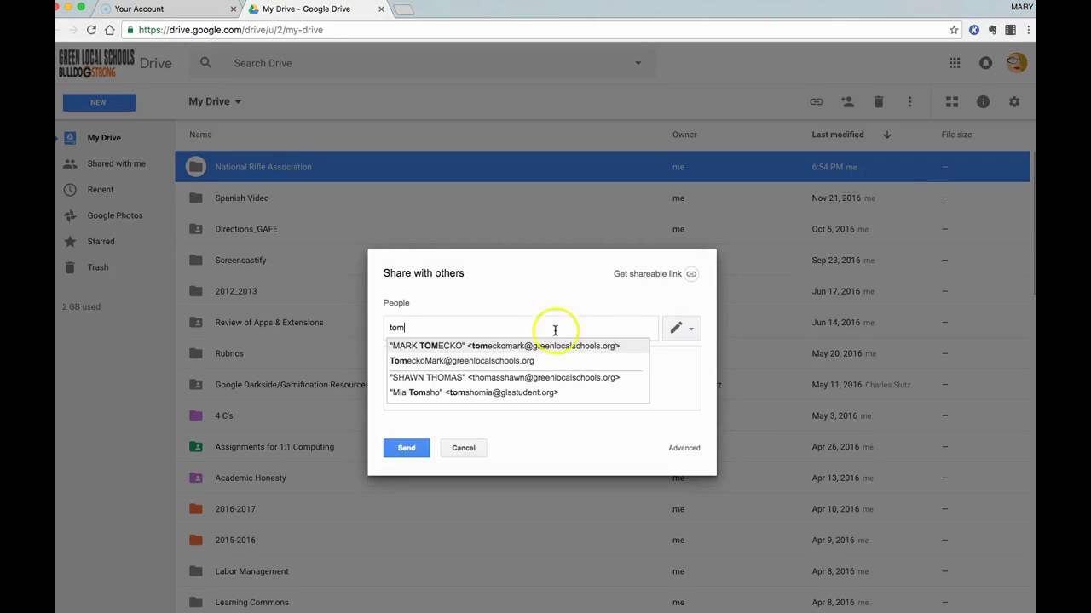
{"action": "left_click", "coordinate": [508, 361]}
{"action": "left_click", "coordinate": [546, 332]}
{"action": "left_click", "coordinate": [539, 333]}
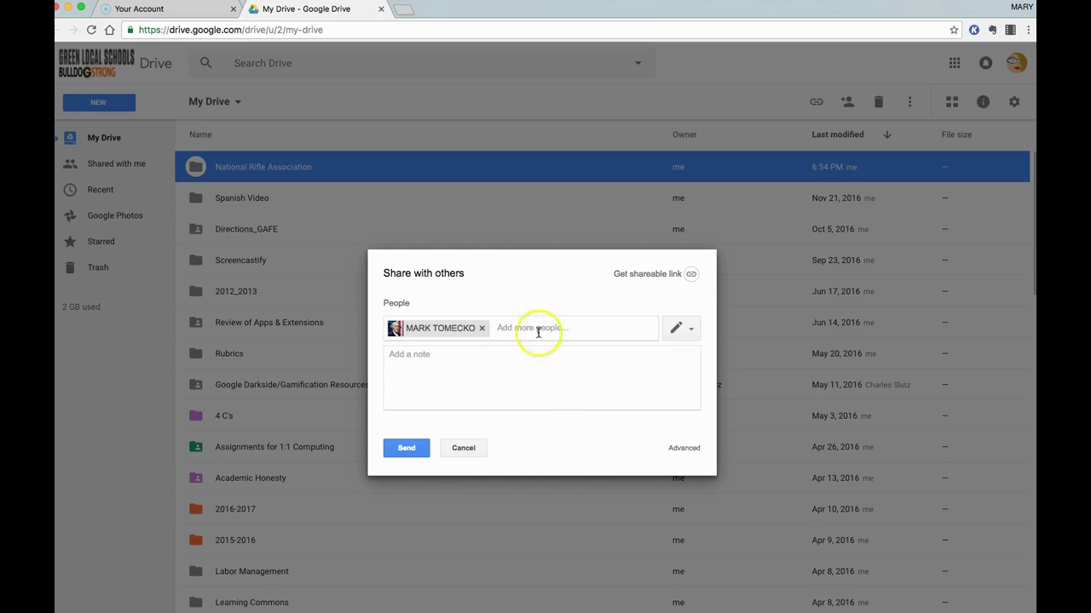
{"action": "left_click", "coordinate": [408, 447]}
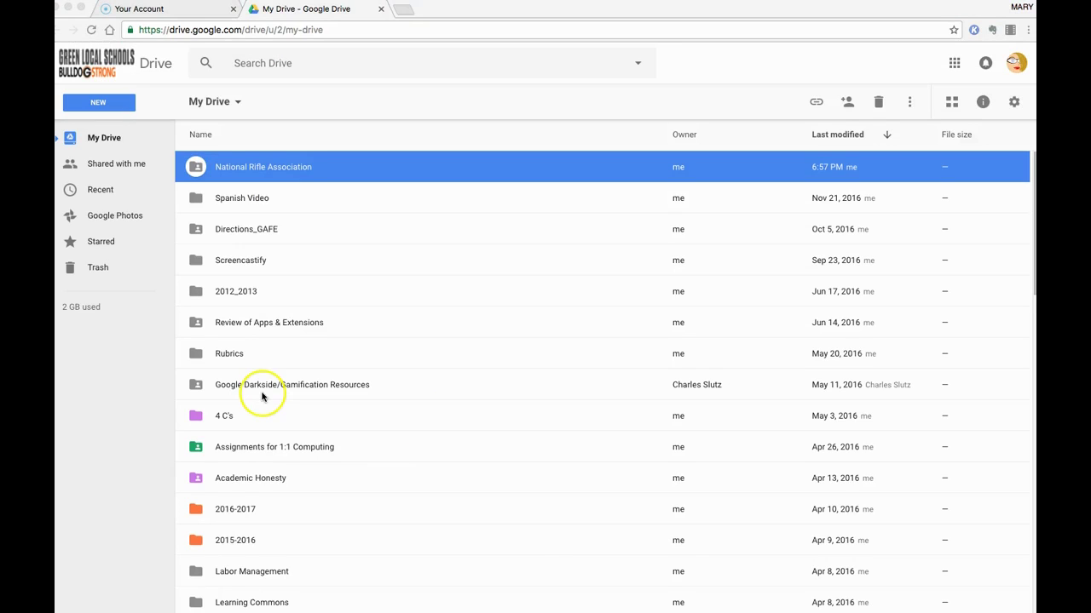
Open the National Rifle Association folder and create a Google Docs document in it, accepting the shared folder's permissions
{"action": "double_click", "coordinate": [286, 168]}
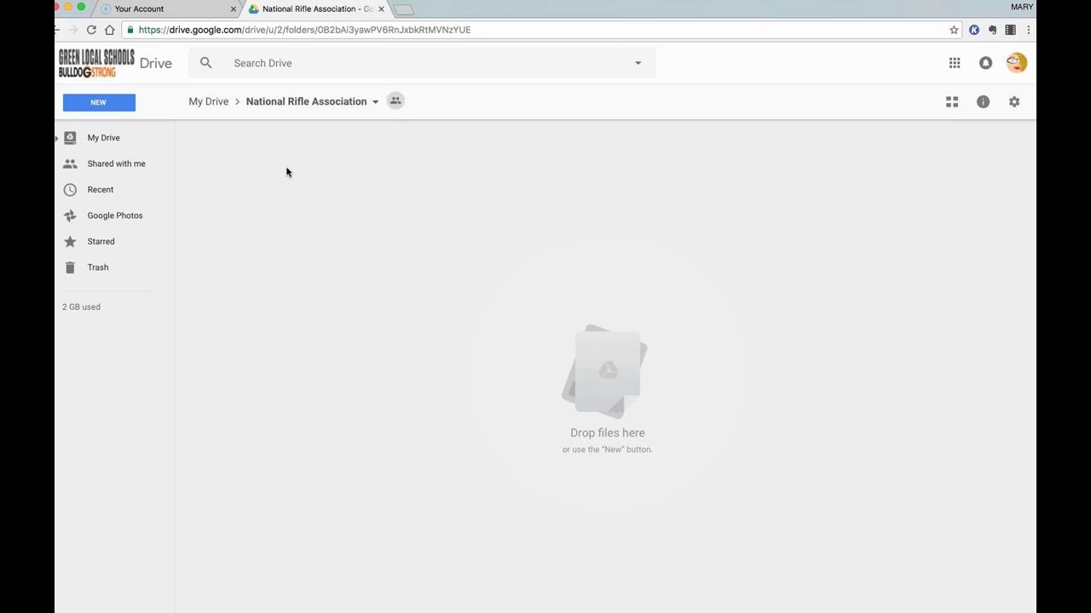
{"action": "left_click", "coordinate": [113, 103]}
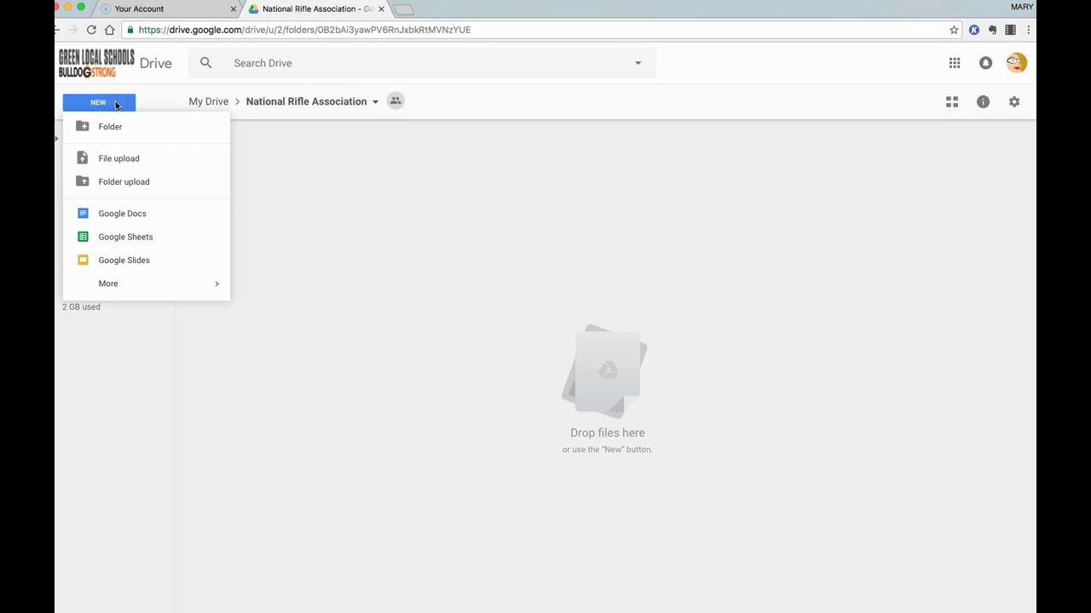
{"action": "left_click", "coordinate": [123, 214]}
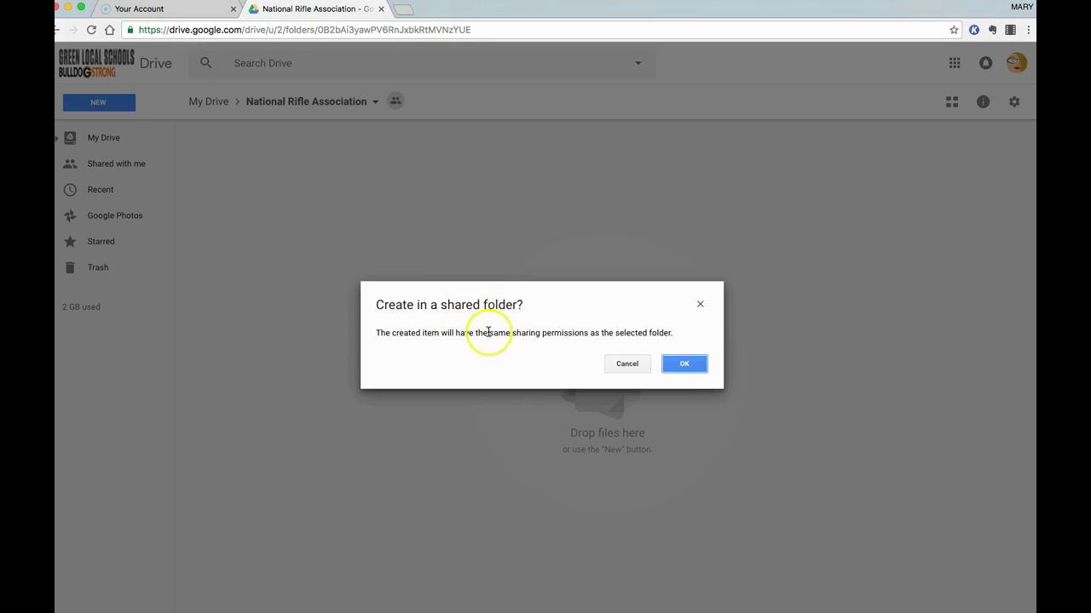
{"action": "left_click", "coordinate": [688, 363]}
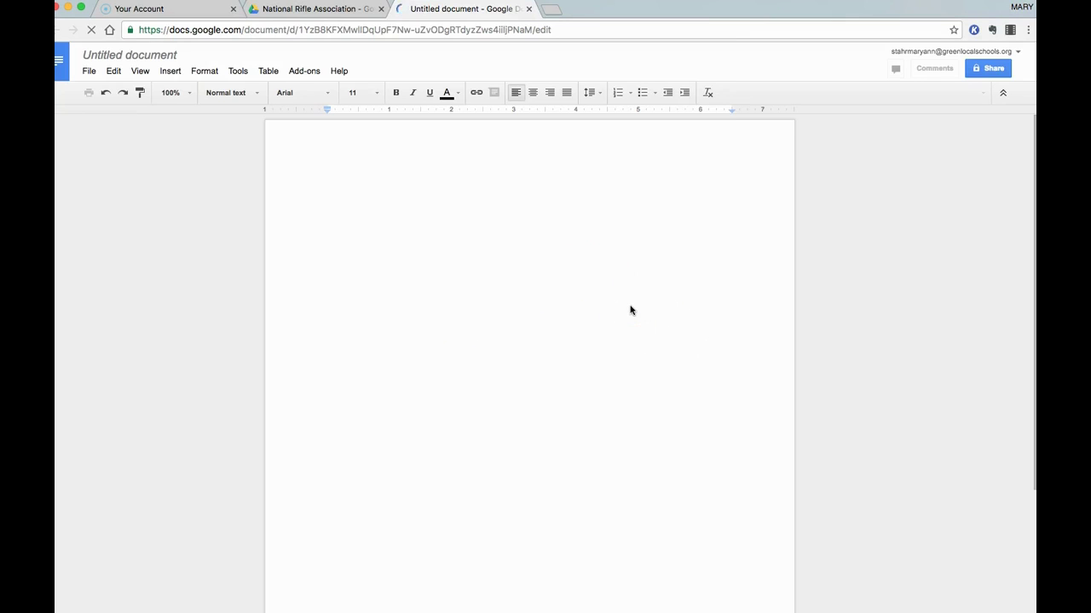
Enter the heading "Works Cited" in the new document and give the document the same title
{"action": "type", "text": "Works"}
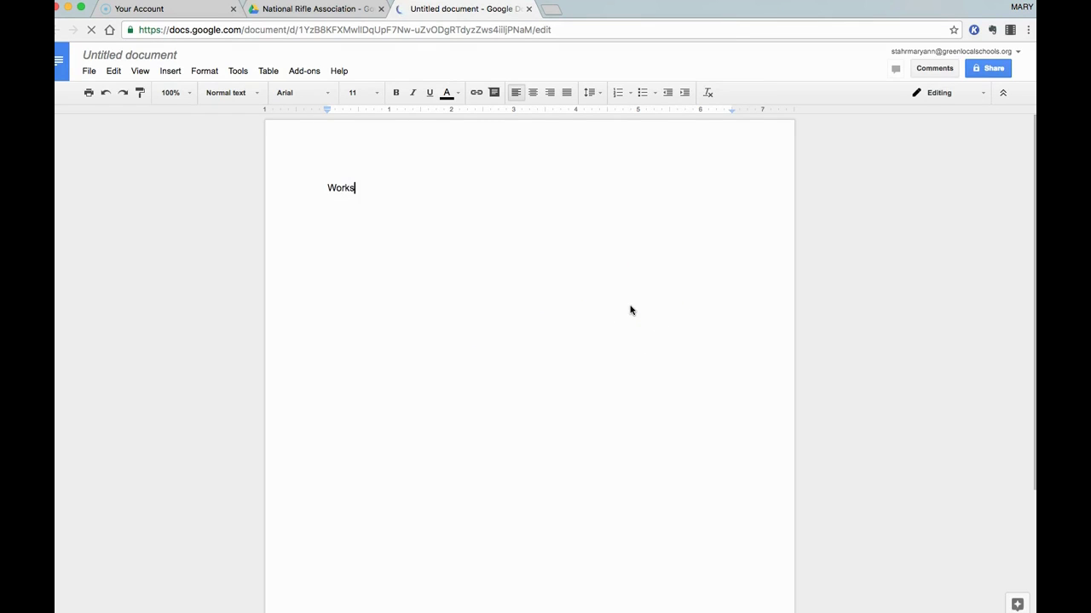
{"action": "type", "text": " Cited"}
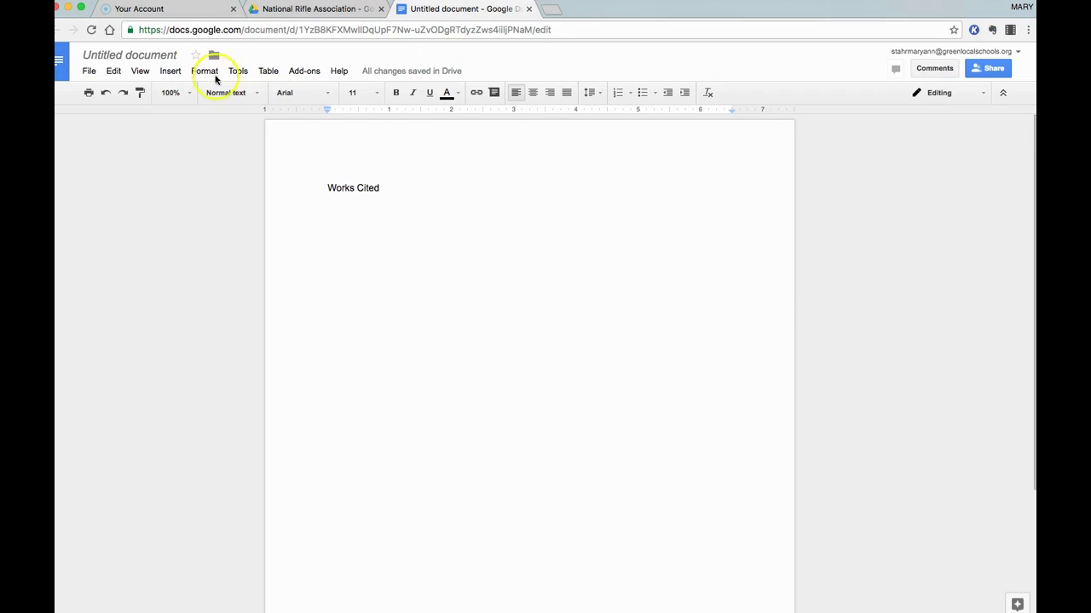
{"action": "left_click", "coordinate": [175, 54]}
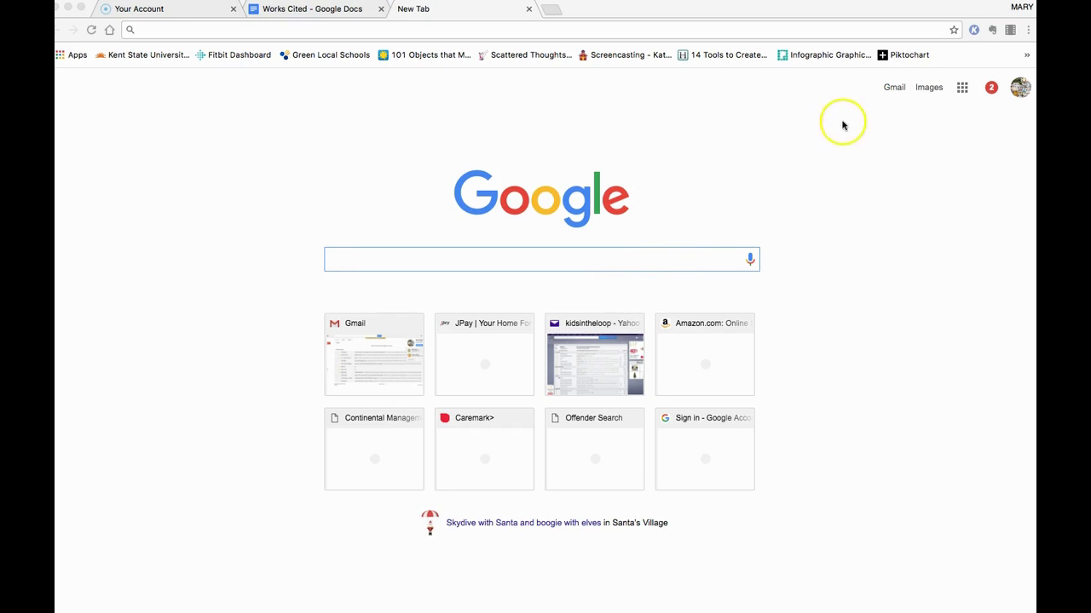
Search Google Images for "national rifle association"
{"action": "left_click", "coordinate": [926, 88]}
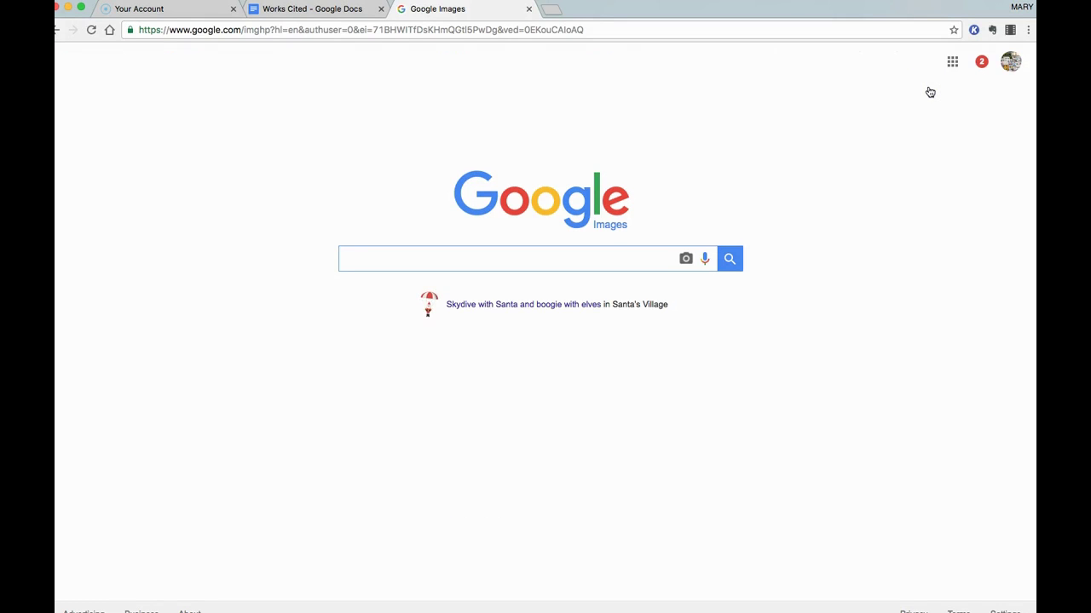
{"action": "left_click", "coordinate": [480, 258]}
{"action": "type", "text": "national rifle association"}
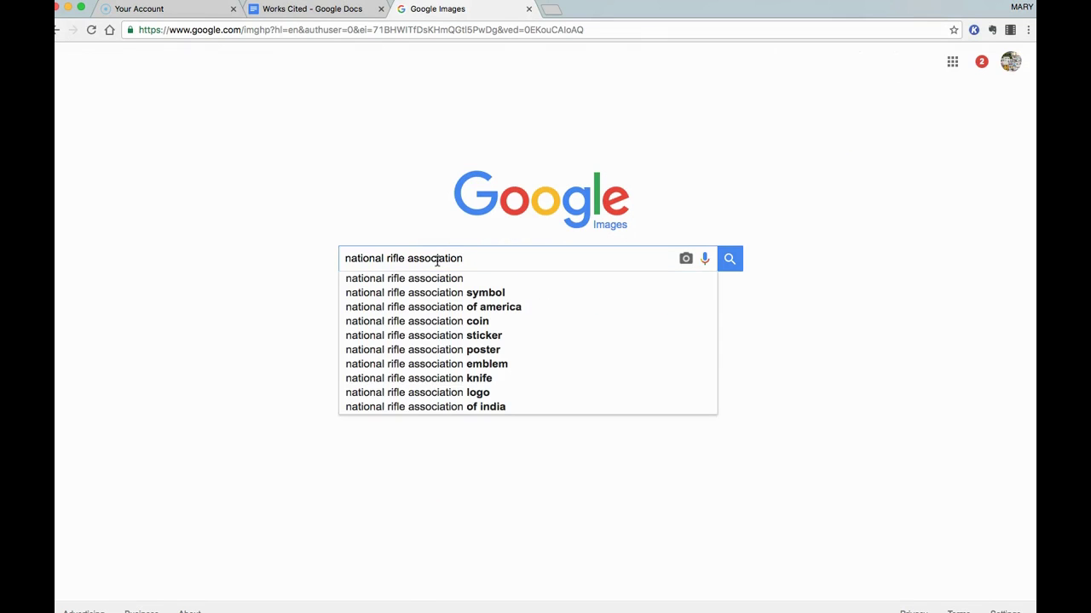
{"action": "left_click", "coordinate": [727, 258]}
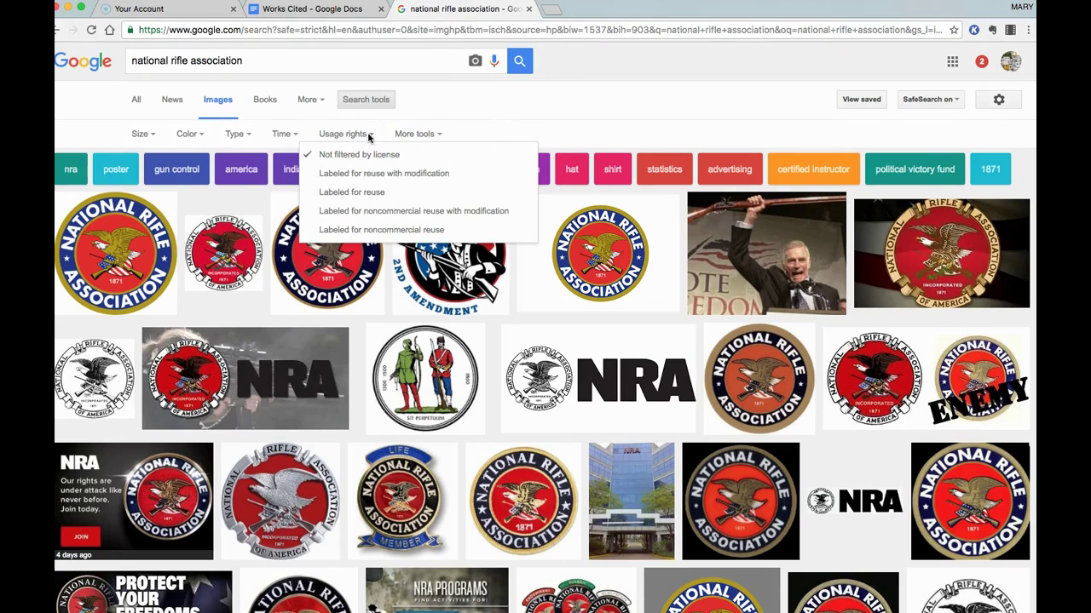
Filter the image results to medium-sized, transparent images labeled for noncommercial reuse
{"action": "left_click", "coordinate": [356, 213]}
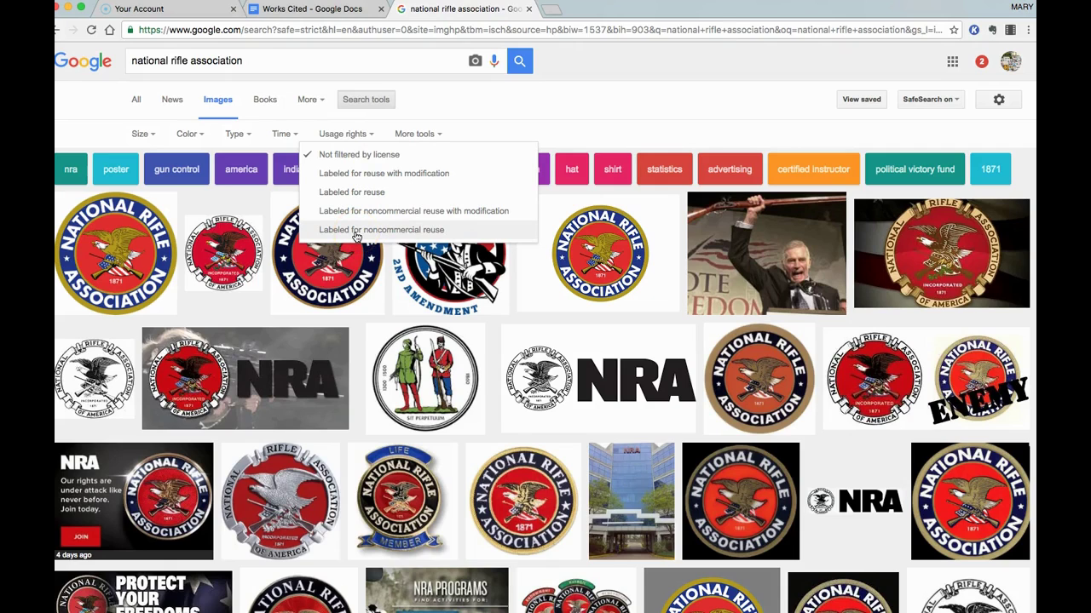
{"action": "left_click", "coordinate": [356, 233]}
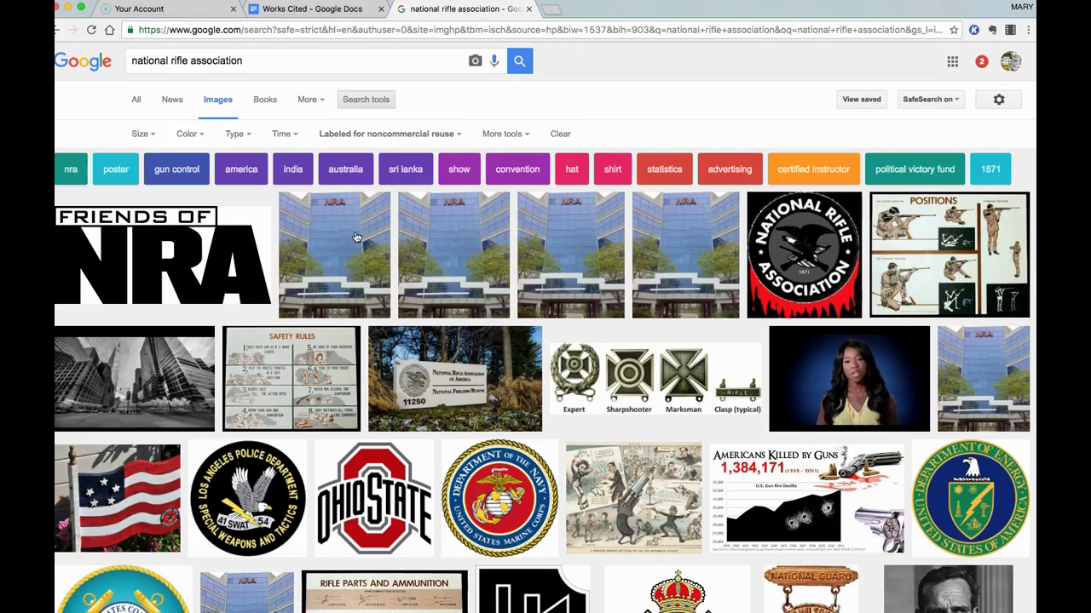
{"action": "left_click", "coordinate": [153, 135]}
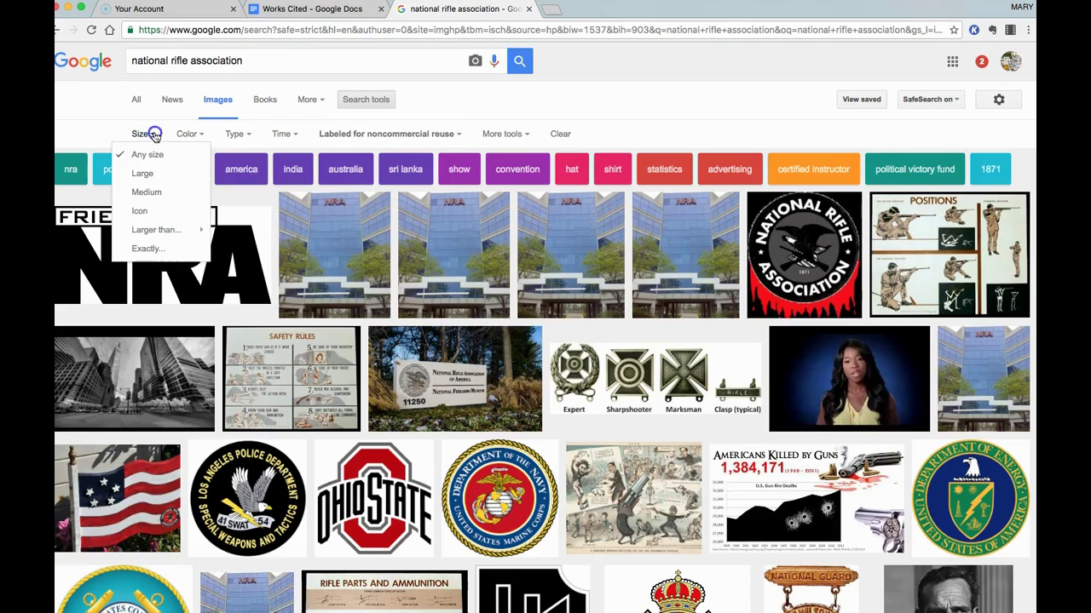
{"action": "left_click", "coordinate": [147, 194]}
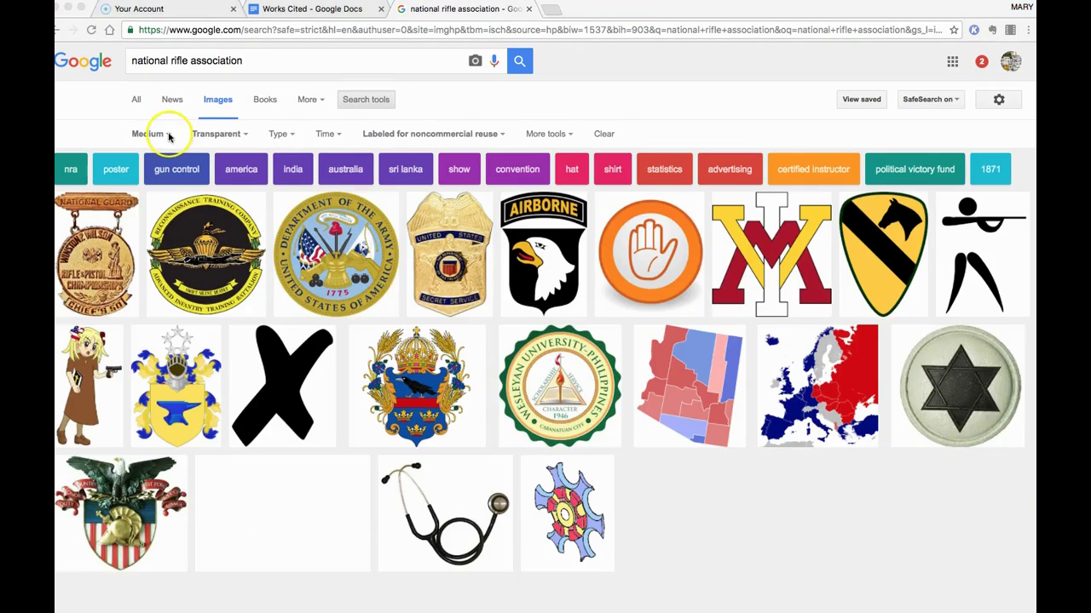
Set the image size filter to larger than 800×600 and check the available color filter options
{"action": "left_click", "coordinate": [162, 134]}
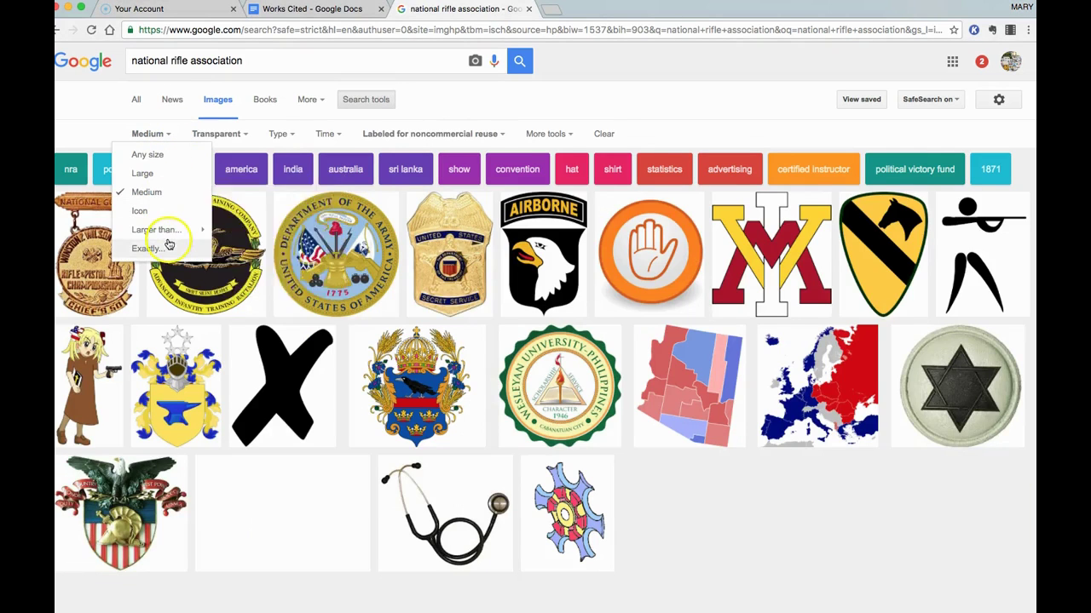
{"action": "mouse_move", "coordinate": [170, 230]}
{"action": "left_click", "coordinate": [230, 226]}
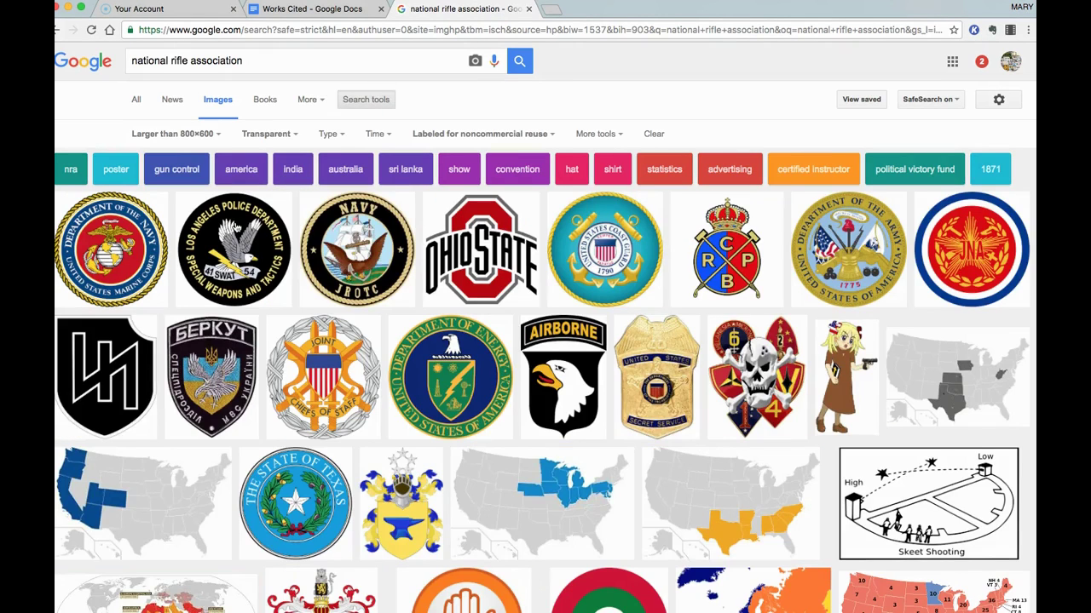
{"action": "left_click", "coordinate": [295, 135]}
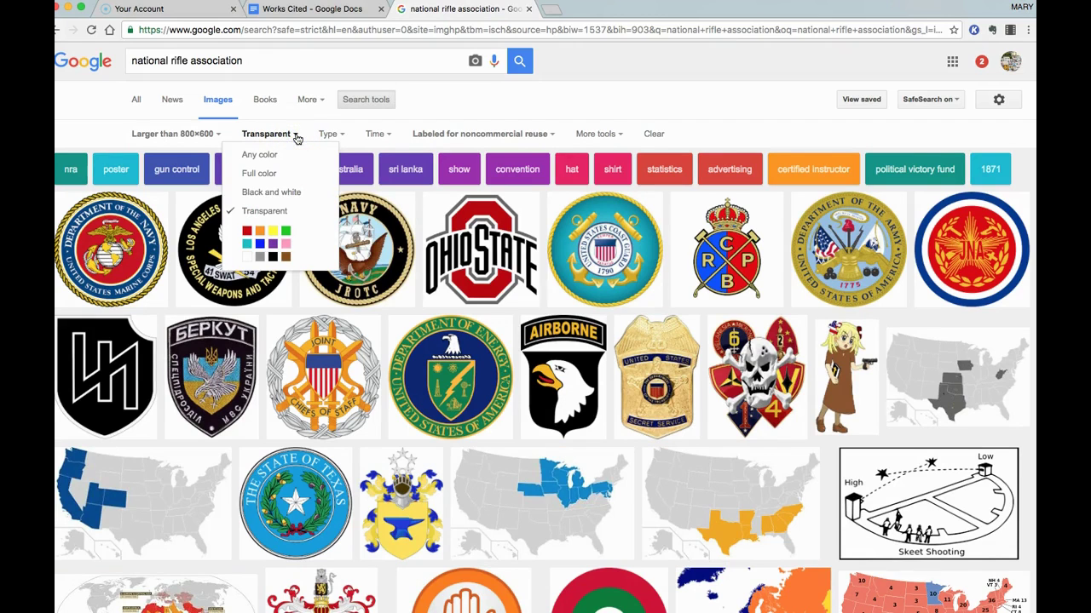
{"action": "left_click", "coordinate": [297, 136]}
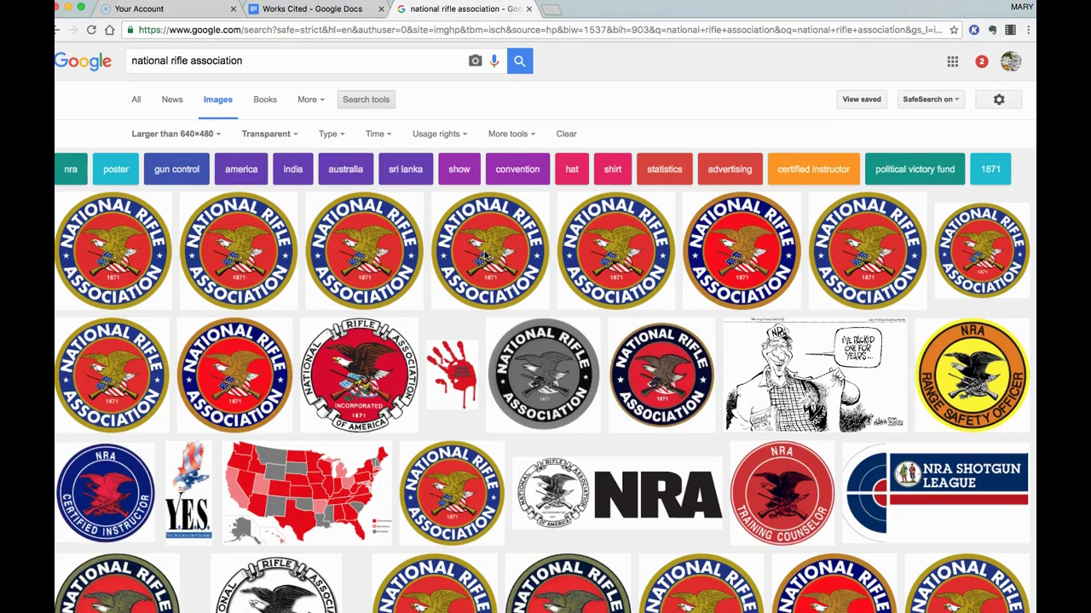
Open the source web page of the fourth National Rifle Association logo in the first results row and copy its address
{"action": "left_click", "coordinate": [486, 256]}
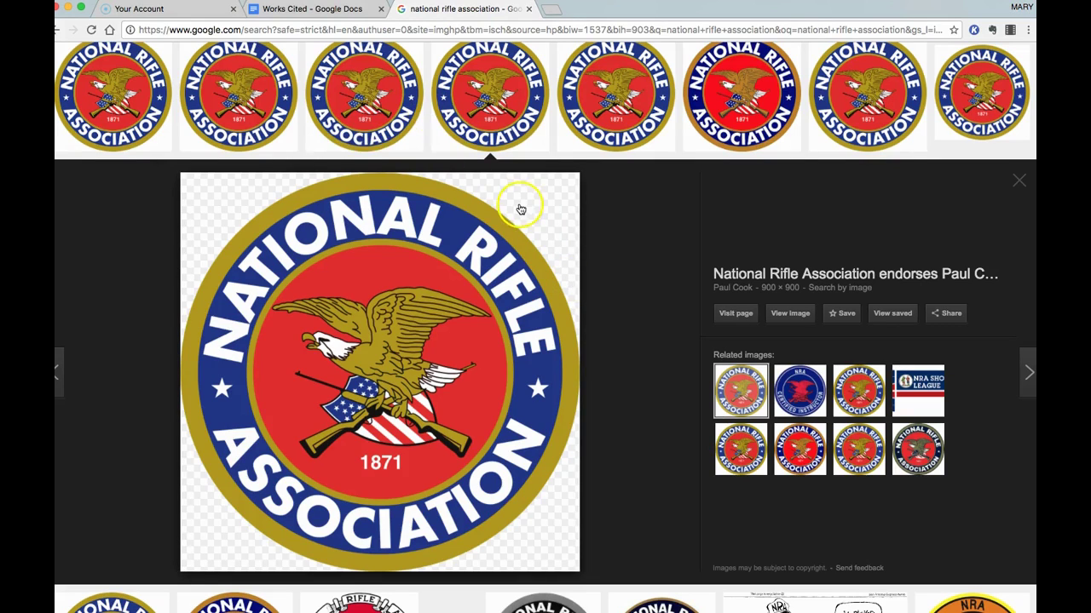
{"action": "left_click", "coordinate": [733, 317]}
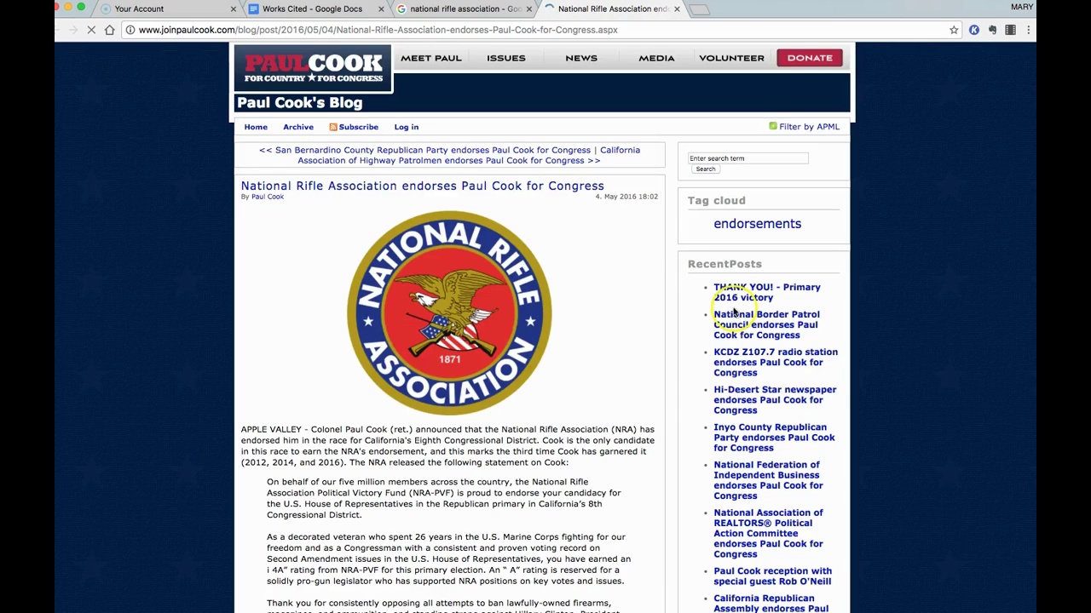
{"action": "left_click", "coordinate": [620, 30]}
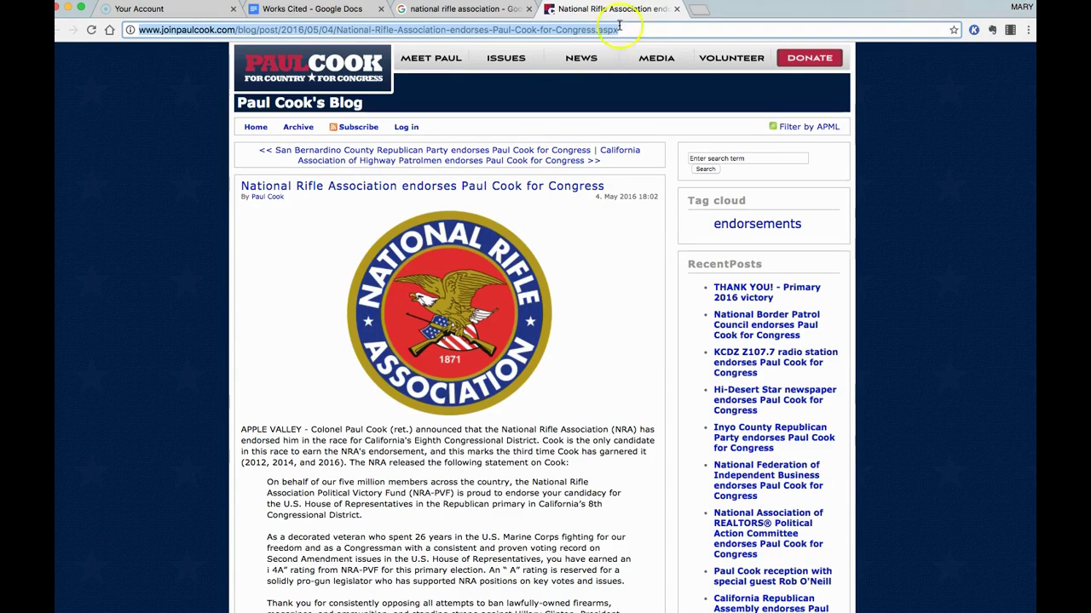
Return to the Works Cited document and start a new line below the heading
{"action": "left_click", "coordinate": [335, 10]}
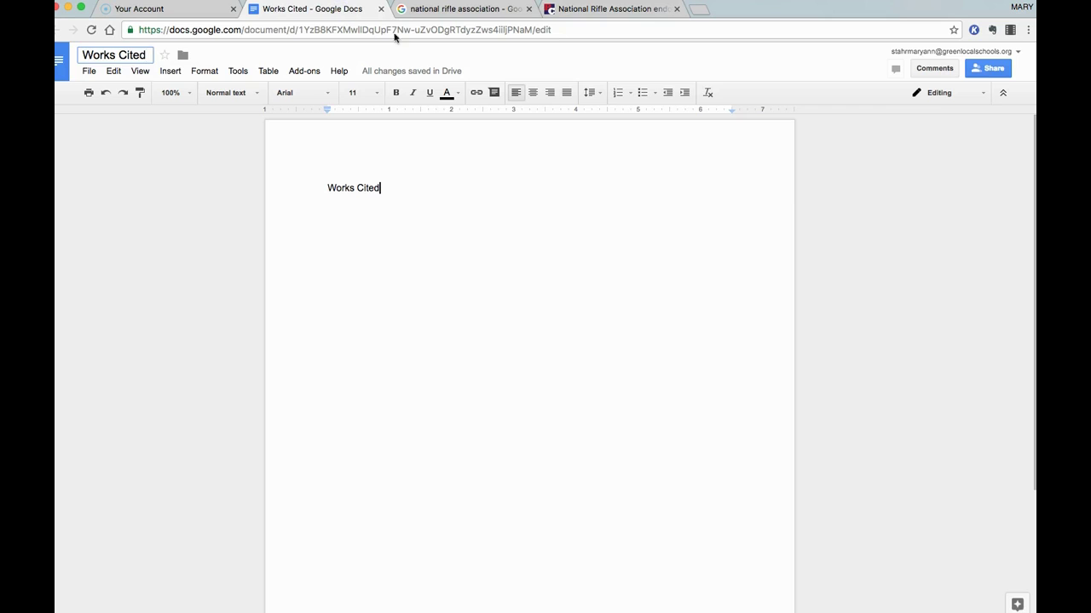
{"action": "left_click", "coordinate": [746, 353]}
{"action": "left_click", "coordinate": [605, 309]}
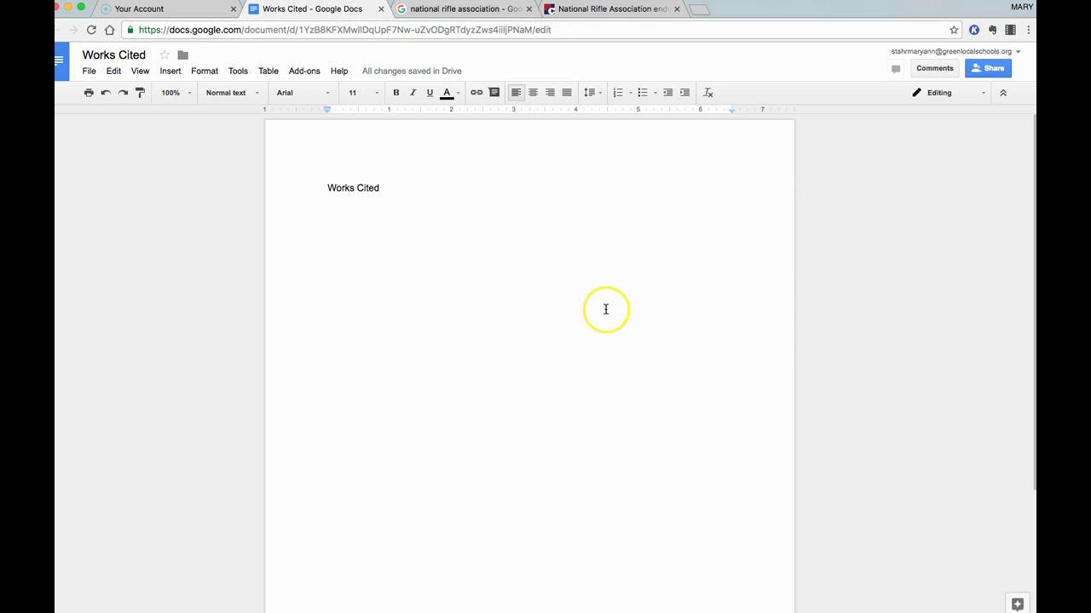
{"action": "key", "text": "Return"}
{"action": "left_click", "coordinate": [649, 187]}
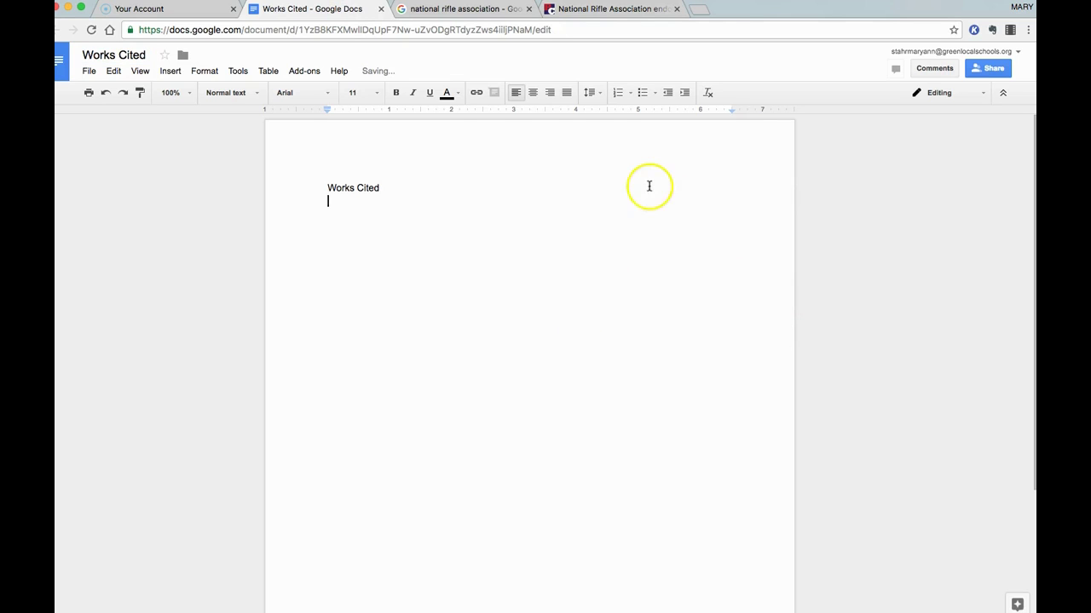
Open the EasyBib add-on and cite the logo's source page as a website, using the copied address
{"action": "left_click", "coordinate": [304, 72]}
{"action": "mouse_move", "coordinate": [421, 110]}
{"action": "left_click", "coordinate": [467, 117]}
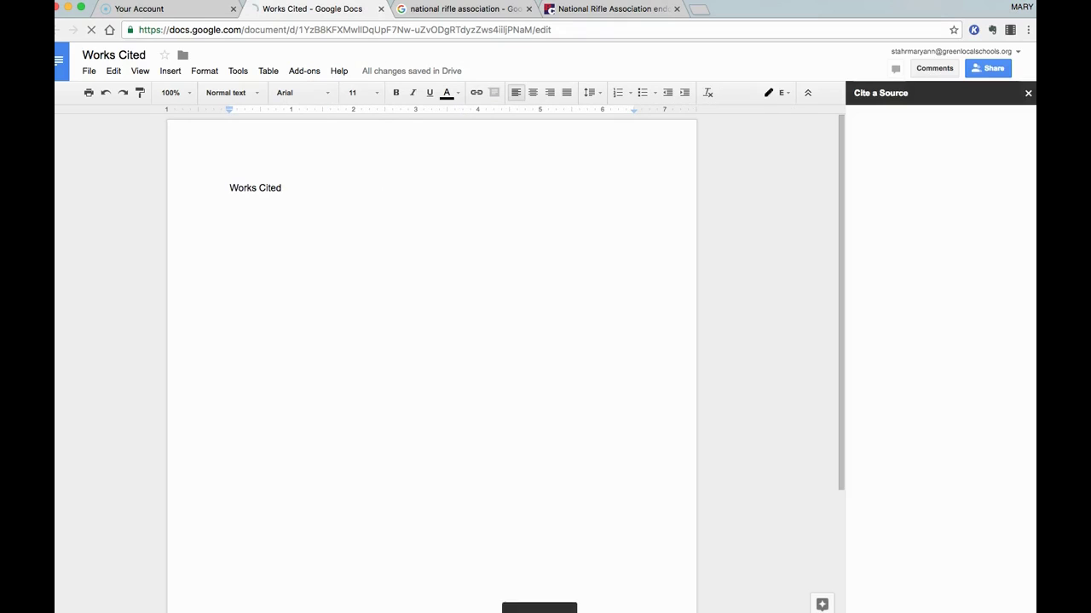
{"action": "left_click", "coordinate": [999, 145]}
{"action": "left_click", "coordinate": [946, 174]}
{"action": "key", "text": "super+v"}
{"action": "left_click", "coordinate": [988, 174]}
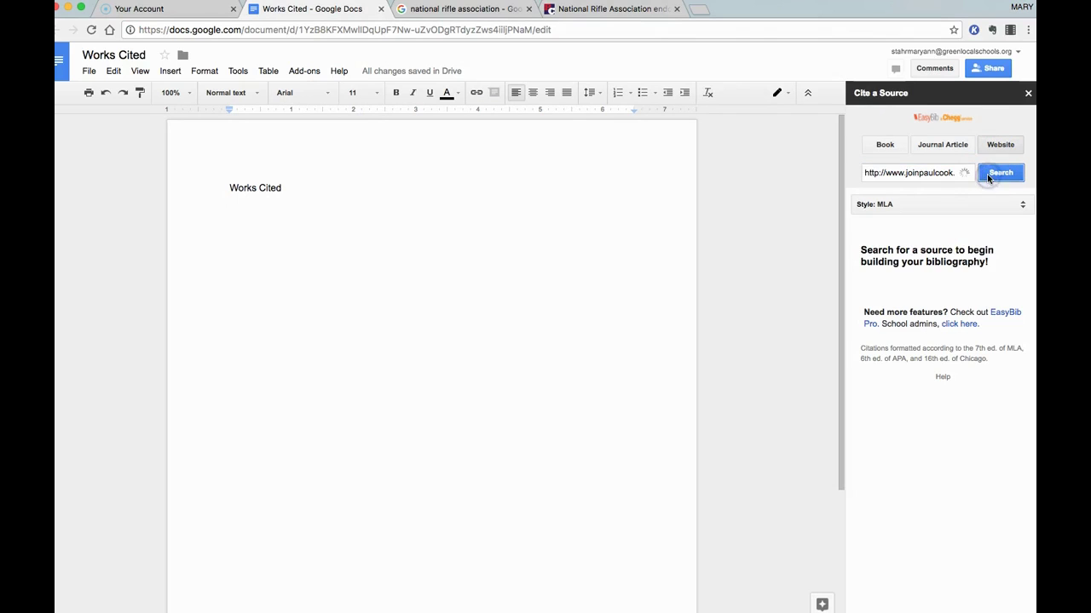
{"action": "left_click", "coordinate": [1007, 313]}
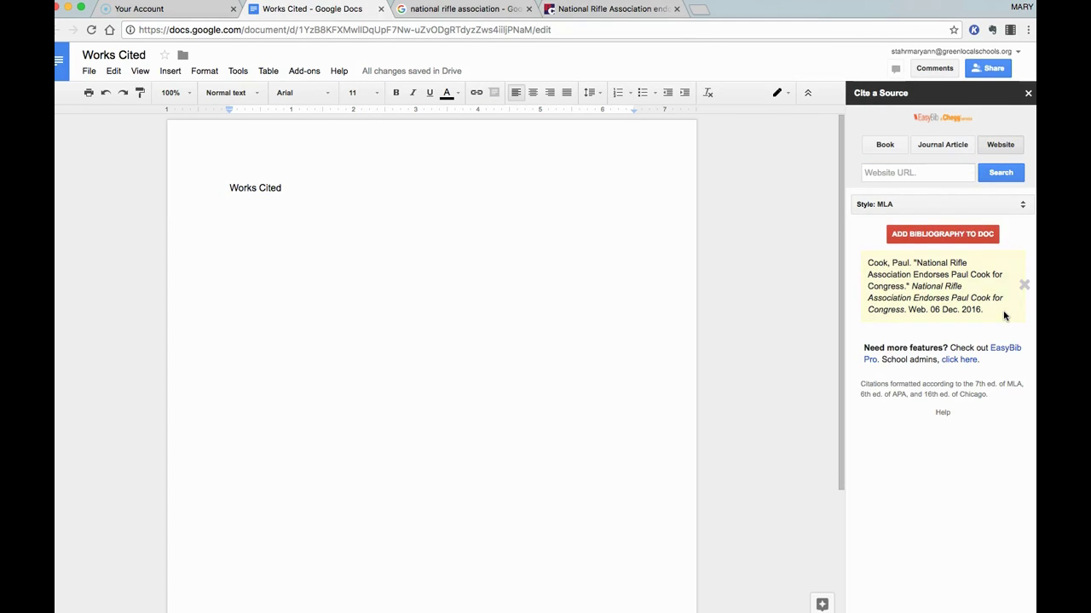
Add the EasyBib bibliography in MLA style to the Works Cited document
{"action": "left_click", "coordinate": [946, 236]}
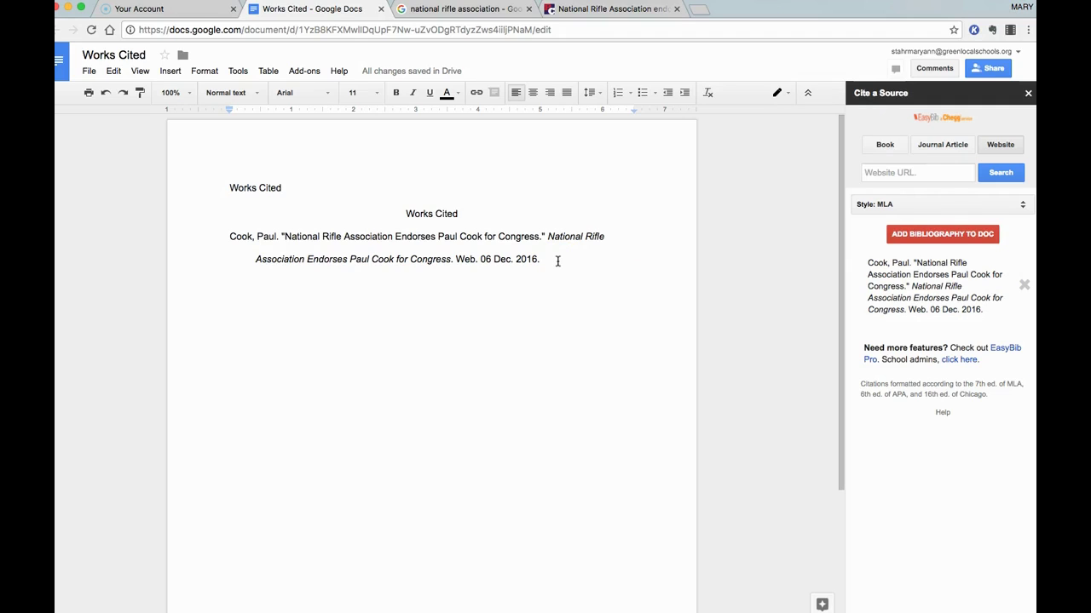
Return to the National Rifle Association image results and check the selected logo's source page, closing it again
{"action": "left_click", "coordinate": [455, 10]}
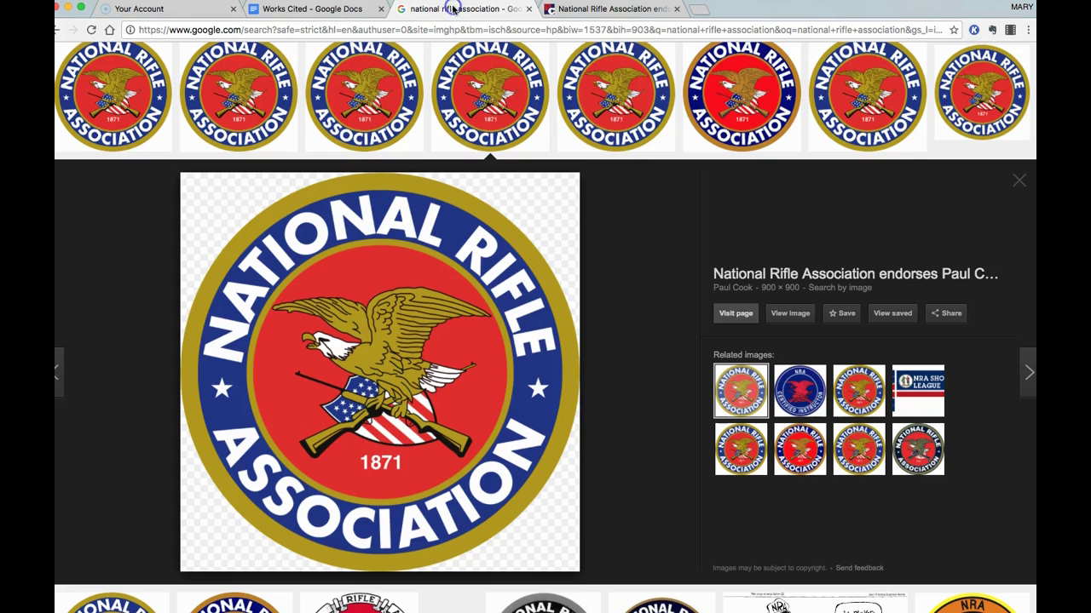
{"action": "left_click", "coordinate": [426, 221]}
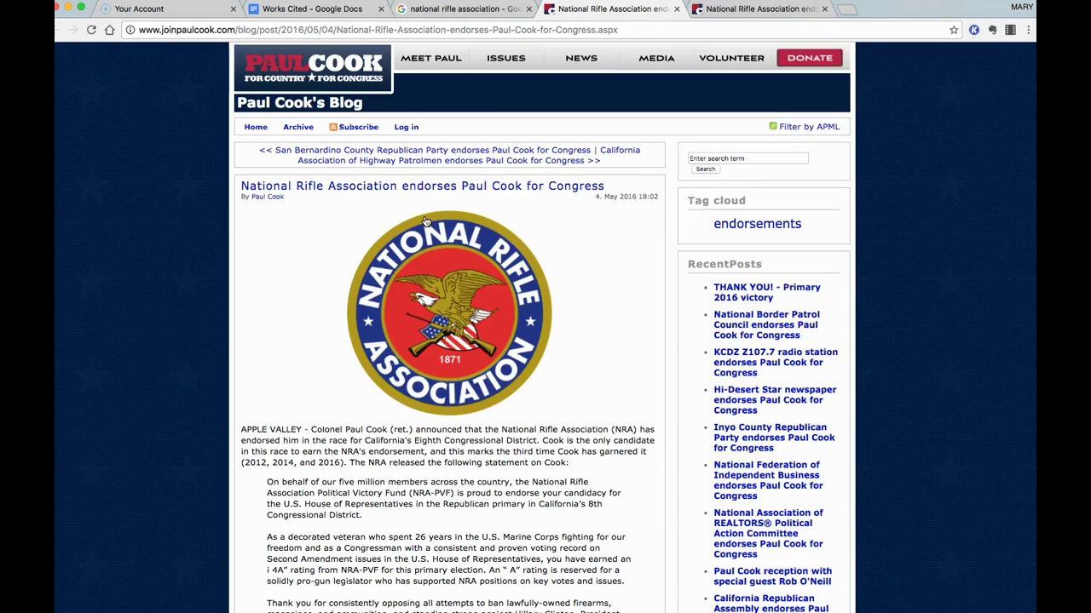
{"action": "left_click", "coordinate": [678, 11]}
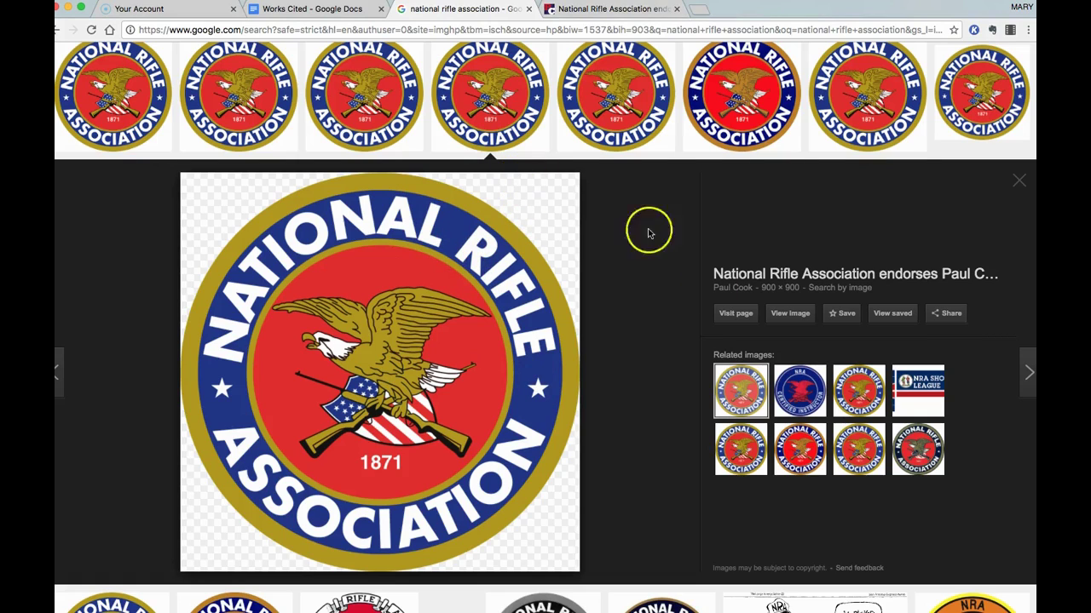
Save the selected logo image to the Downloads folder as a PNG named "NRA logo"
{"action": "left_click", "coordinate": [846, 314]}
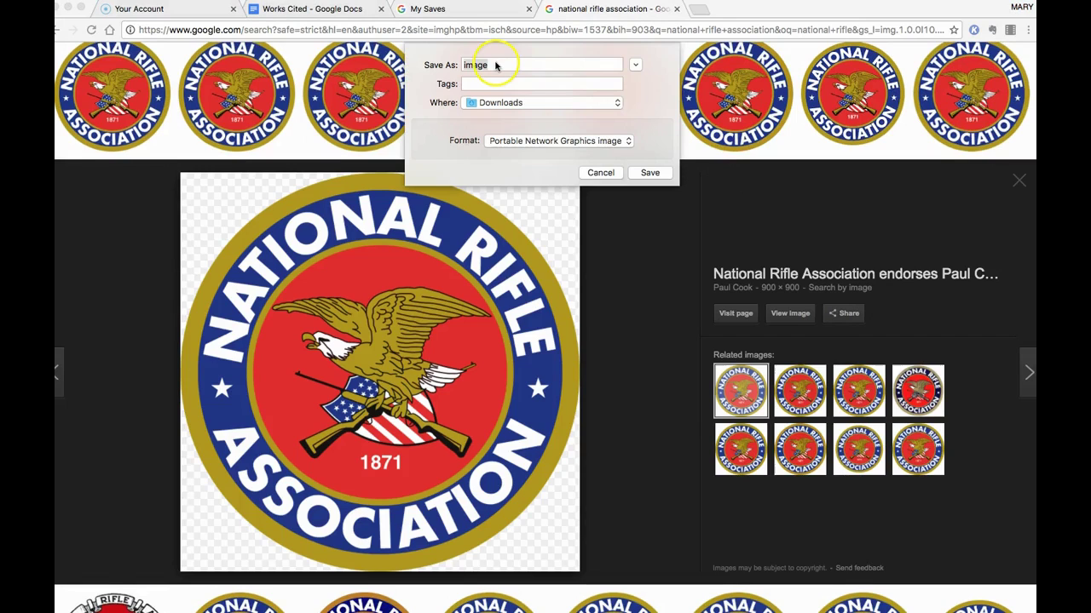
{"action": "left_click", "coordinate": [499, 64]}
{"action": "left_click", "coordinate": [493, 64]}
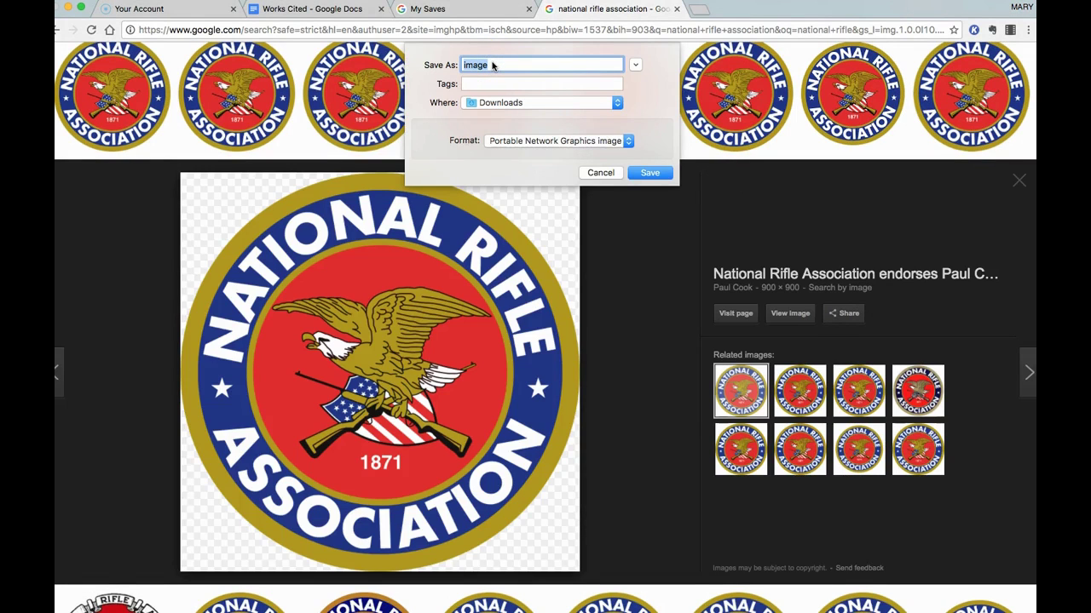
{"action": "key", "text": "BackSpace"}
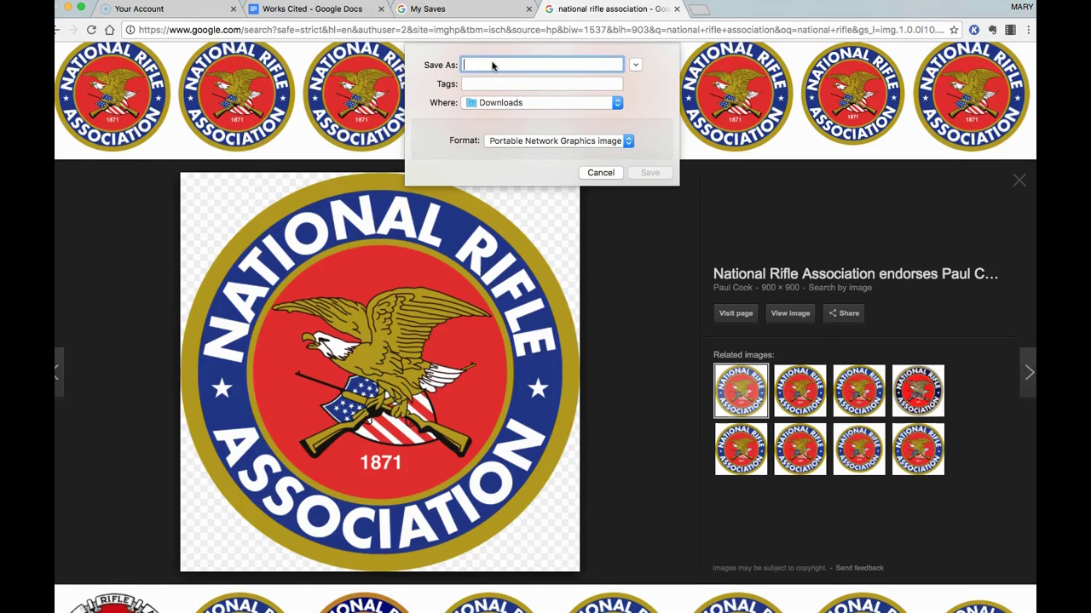
{"action": "type", "text": "NRA"}
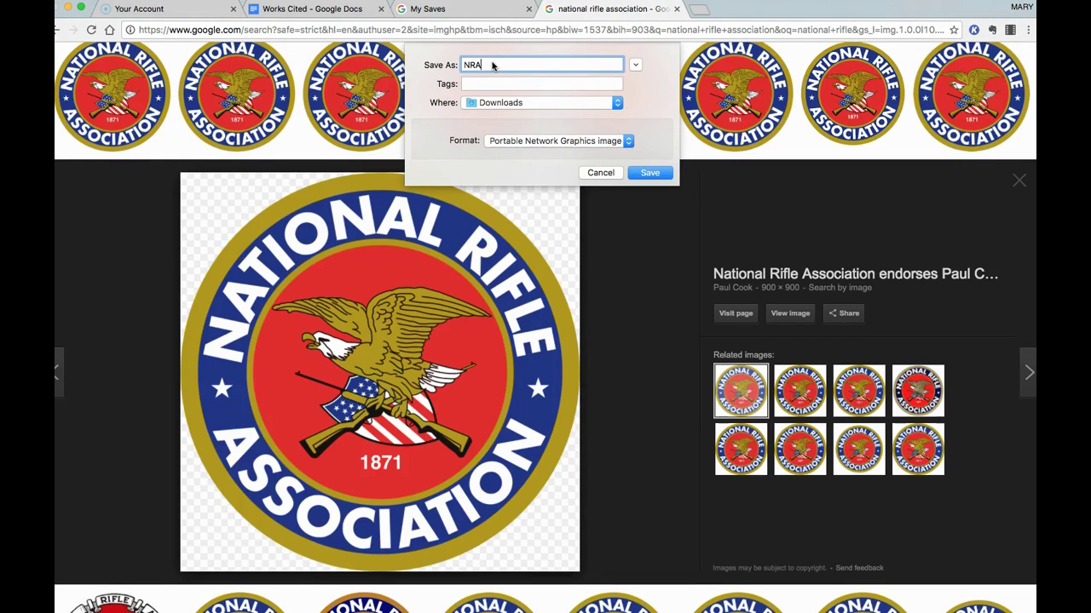
{"action": "type", "text": " logo"}
{"action": "left_click", "coordinate": [645, 174]}
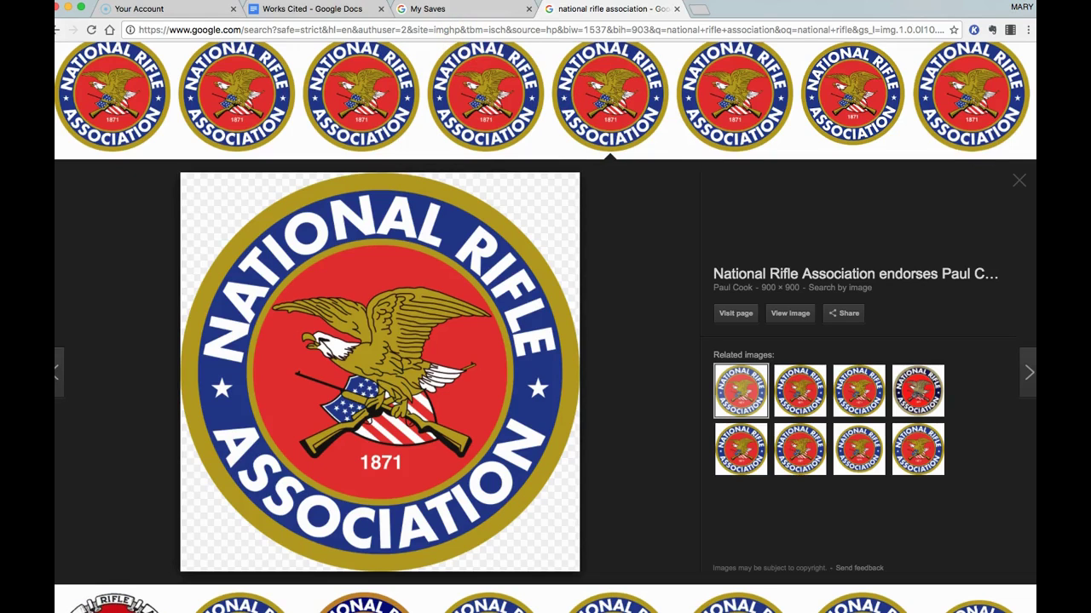
Upload the NRA logo image from Downloads to the National Rifle Association folder in Drive
{"action": "left_click", "coordinate": [327, 10]}
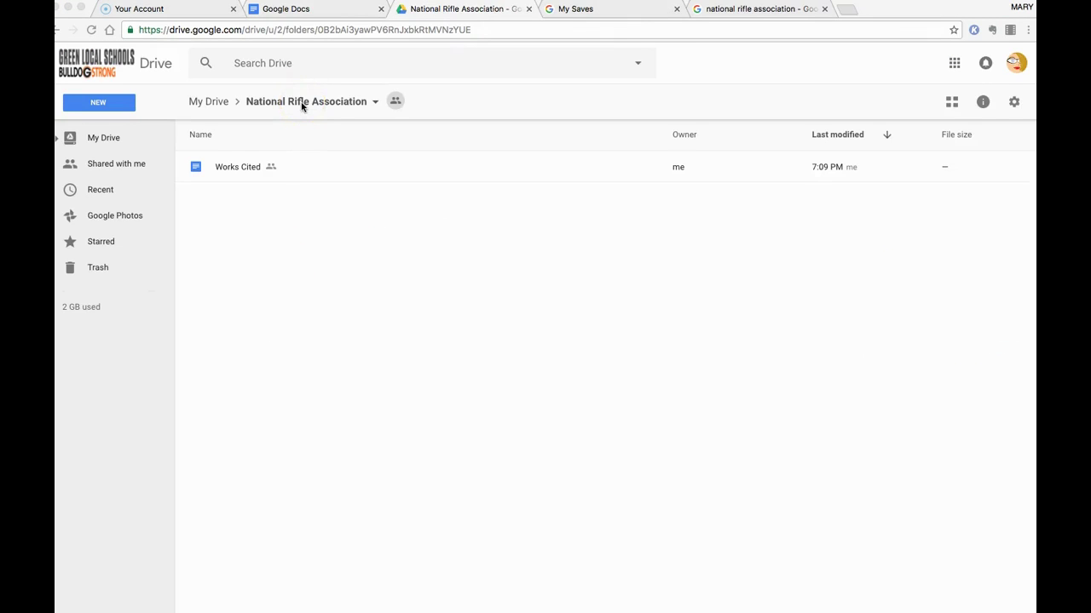
{"action": "left_click", "coordinate": [117, 103]}
{"action": "left_click", "coordinate": [99, 102]}
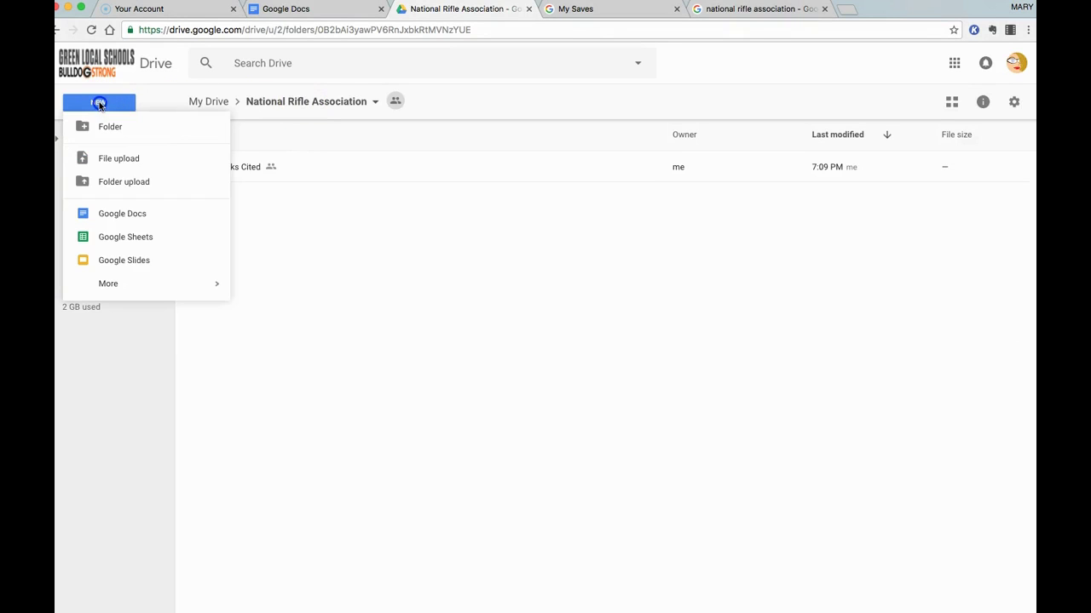
{"action": "left_click", "coordinate": [130, 165]}
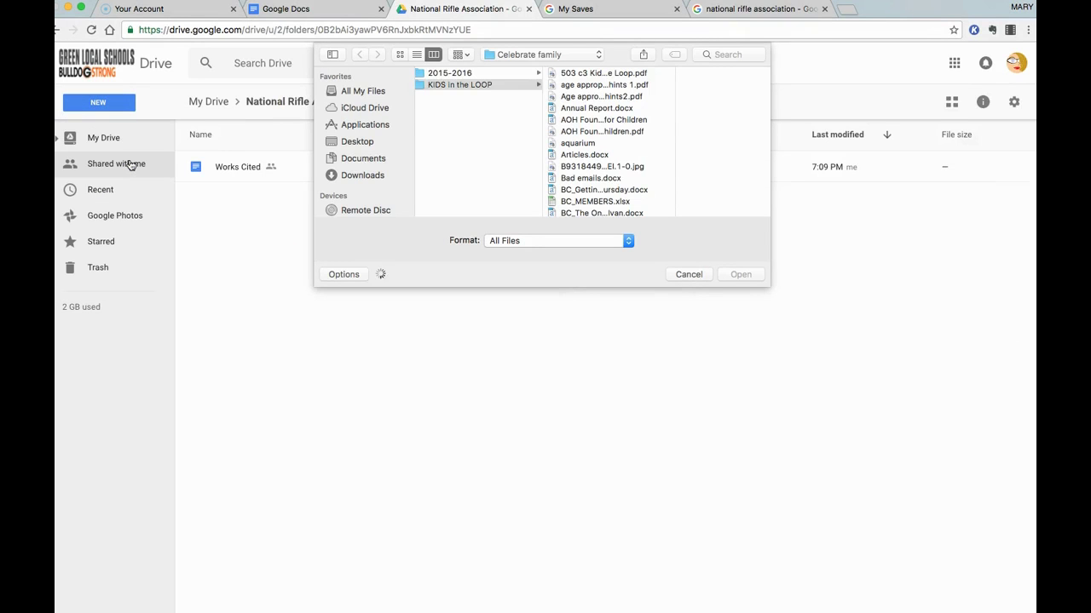
{"action": "left_click", "coordinate": [362, 175]}
{"action": "scroll", "coordinate": [483, 170], "scroll_direction": "down", "scroll_amount": 3}
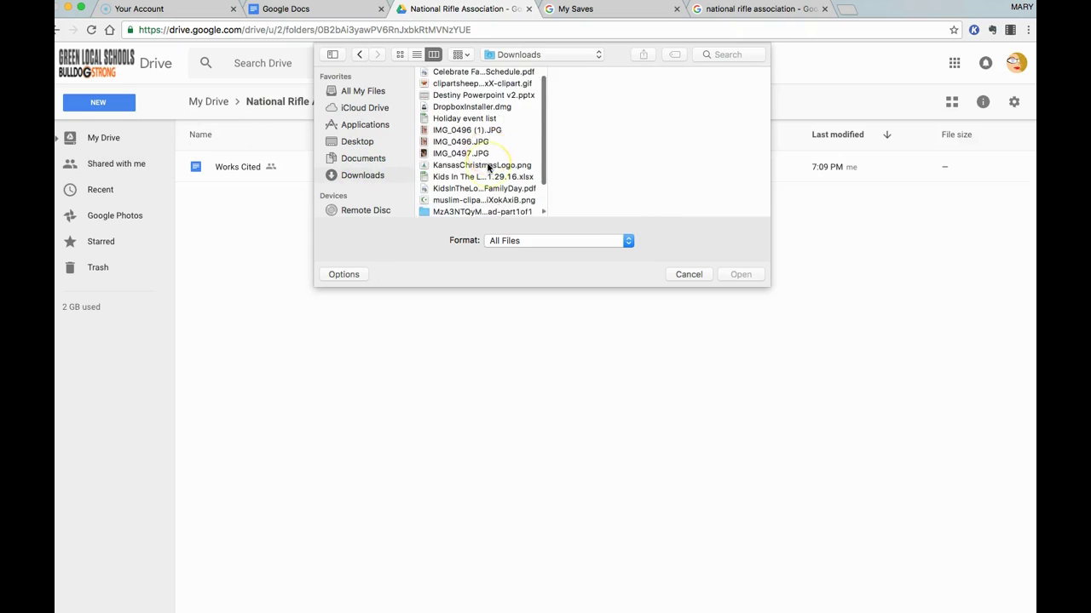
{"action": "double_click", "coordinate": [460, 188]}
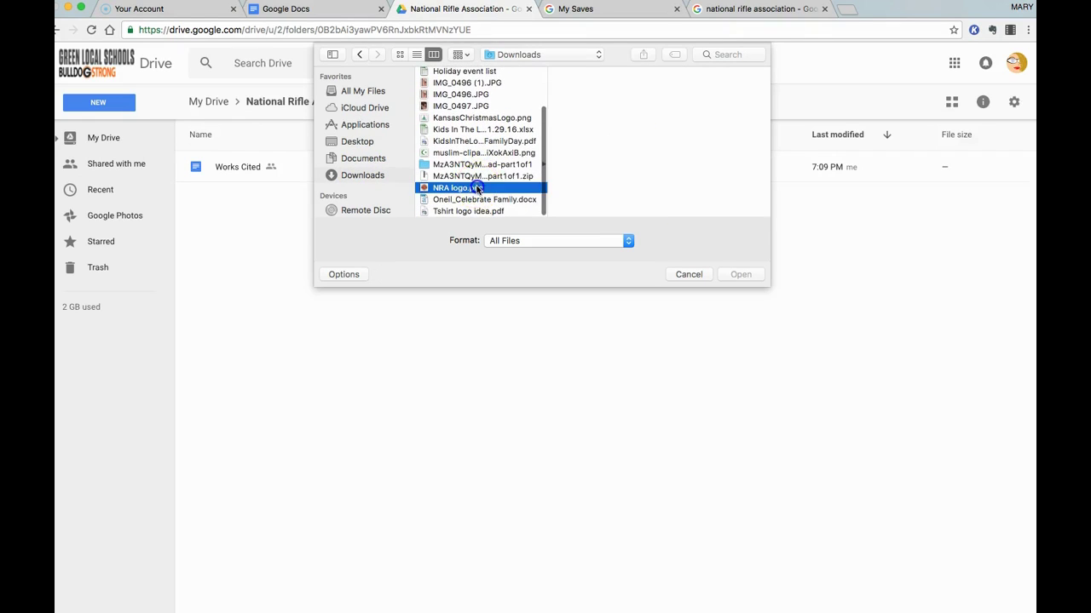